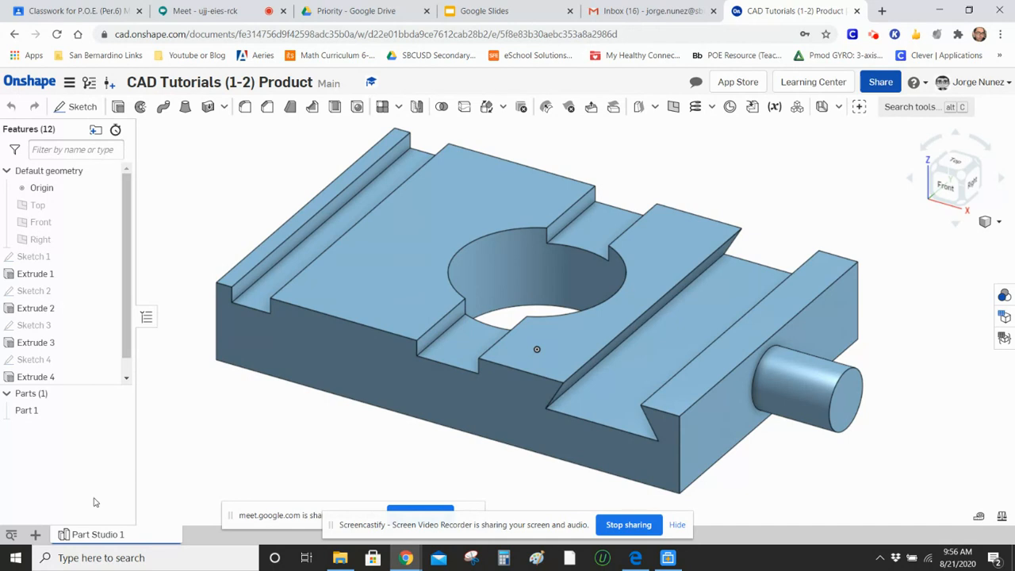
# Create a new drawing from the Onshape template ANSI_A_INCH.dwt with no views
pyautogui.click(35, 535)
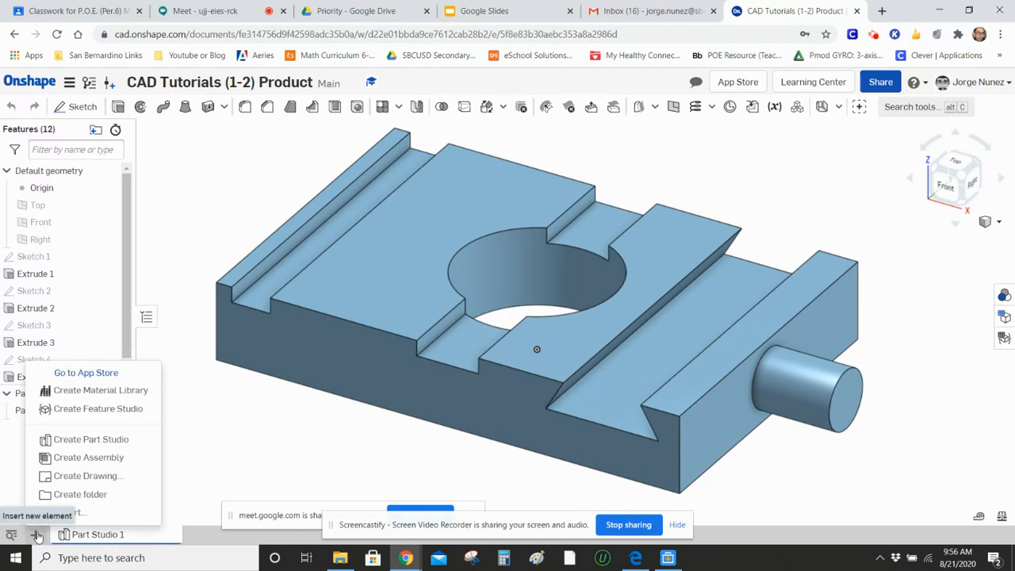
pyautogui.click(35, 535)
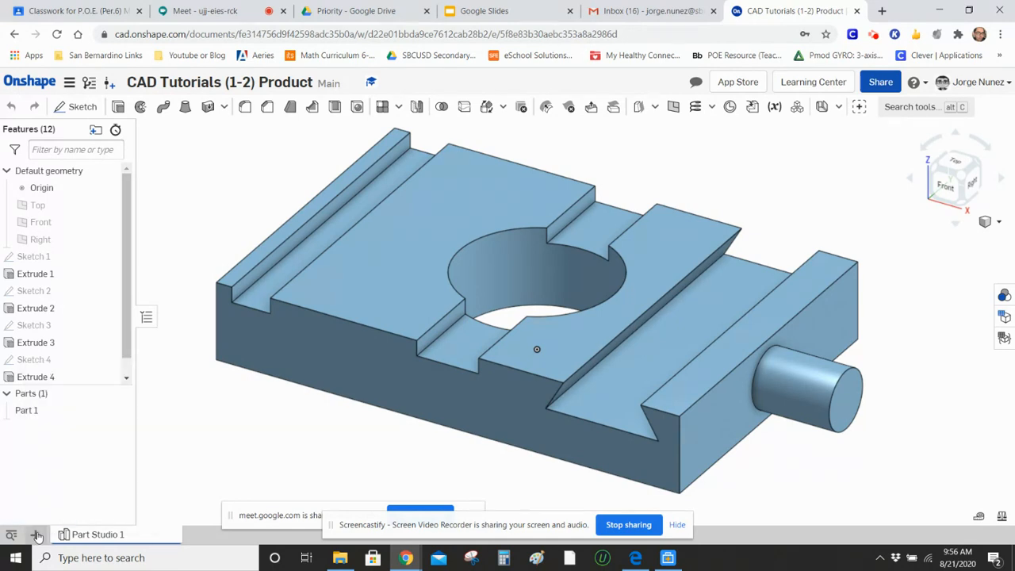
pyautogui.click(36, 535)
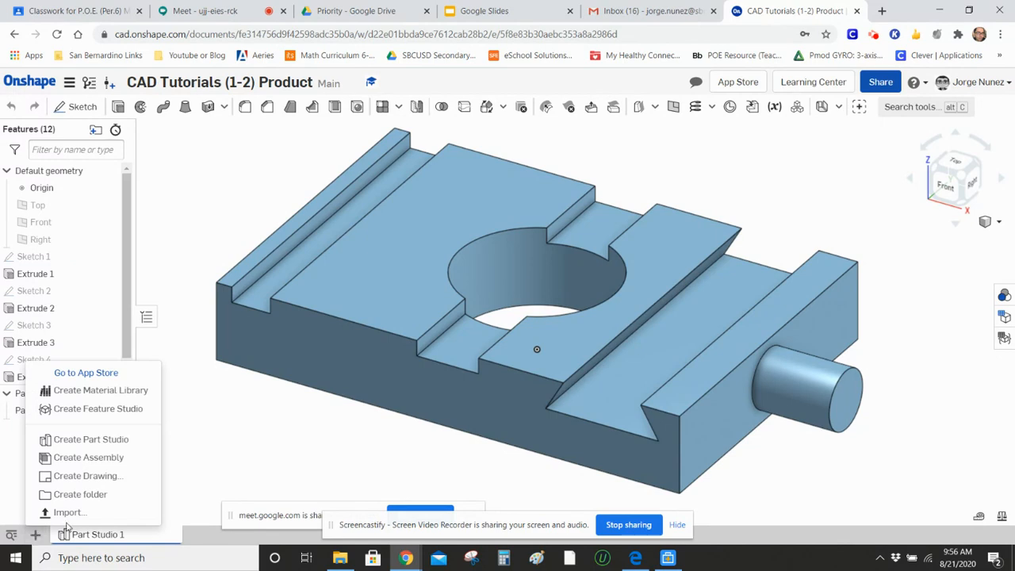
pyautogui.click(96, 477)
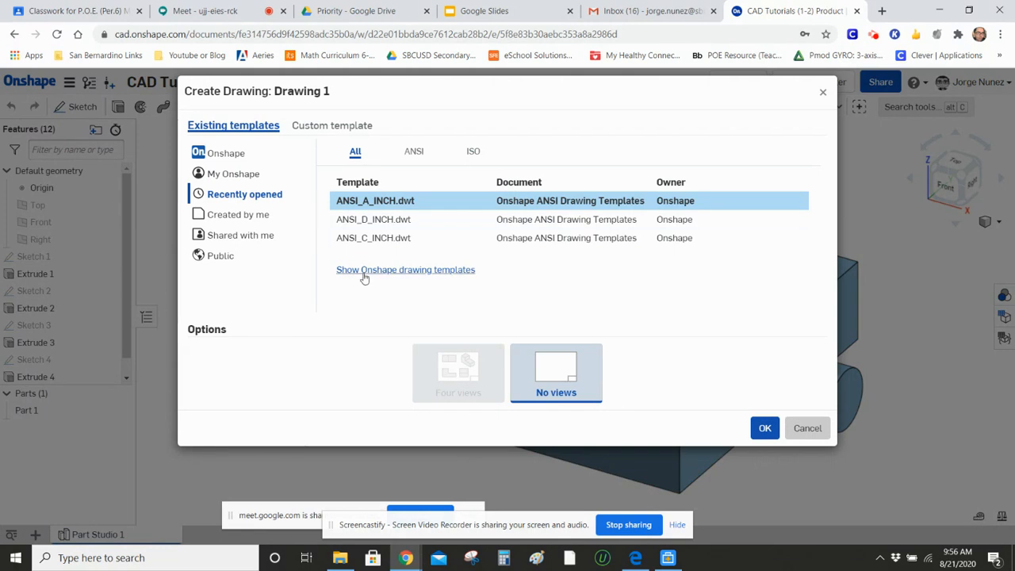
pyautogui.click(230, 155)
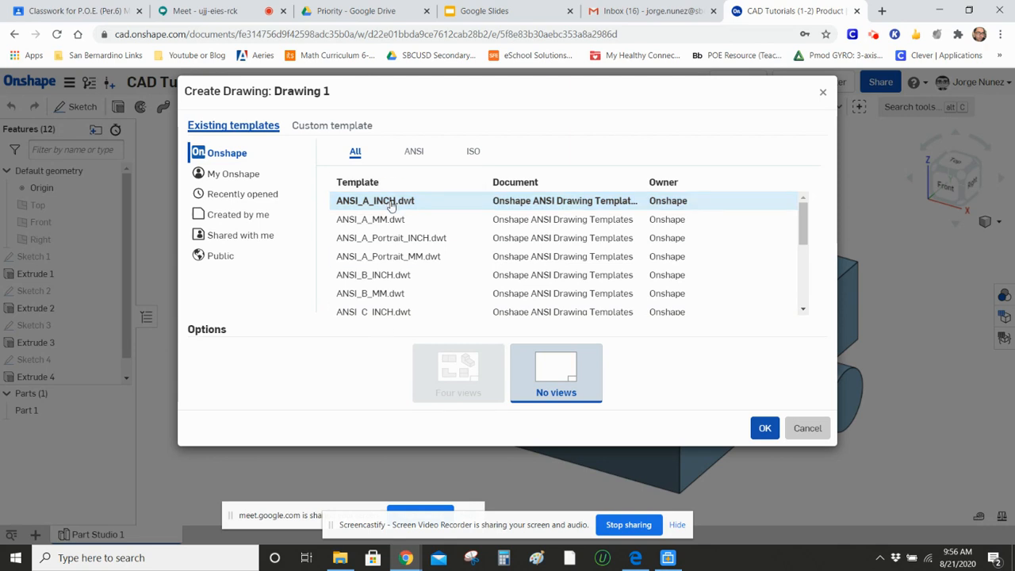
pyautogui.click(764, 428)
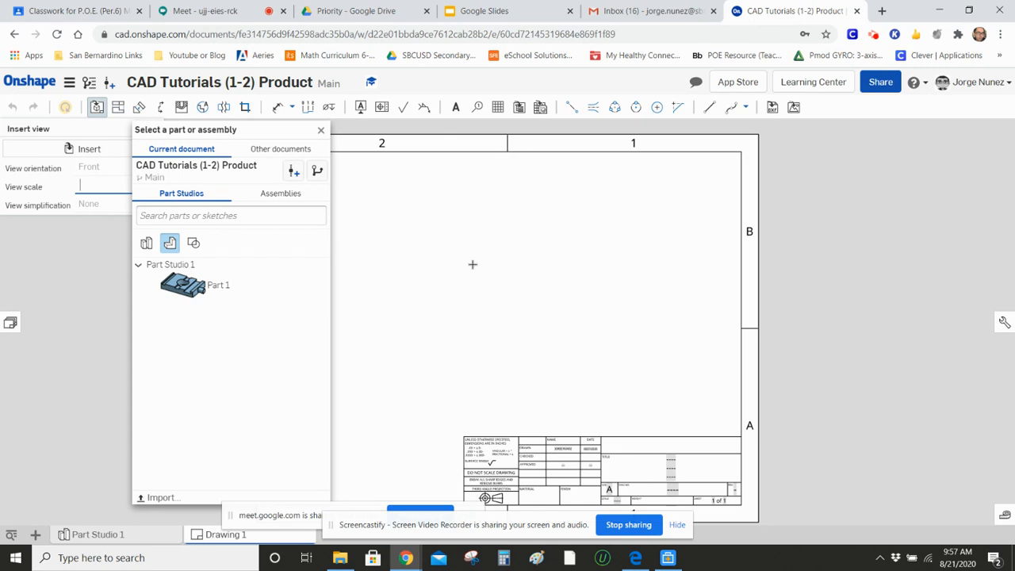
# Insert the front view of Part 1 at 1:1 scale in the sheet's lower-left area
pyautogui.click(213, 288)
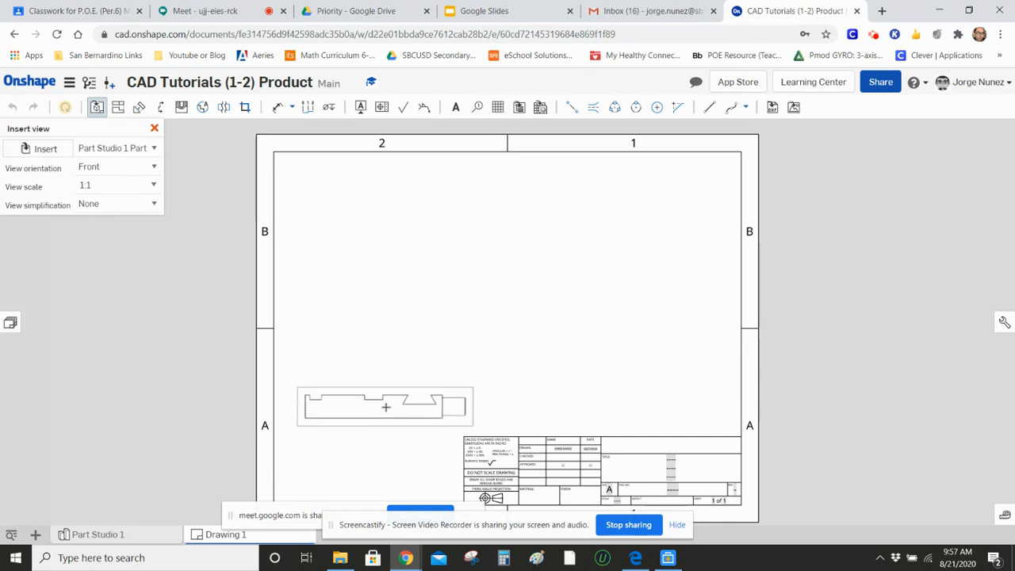
pyautogui.click(154, 169)
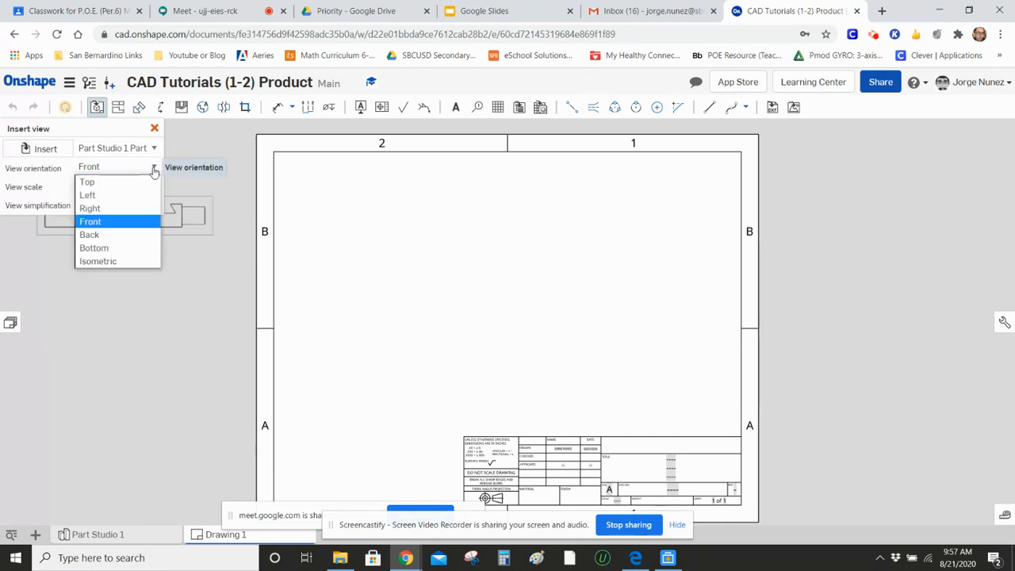
pyautogui.click(103, 223)
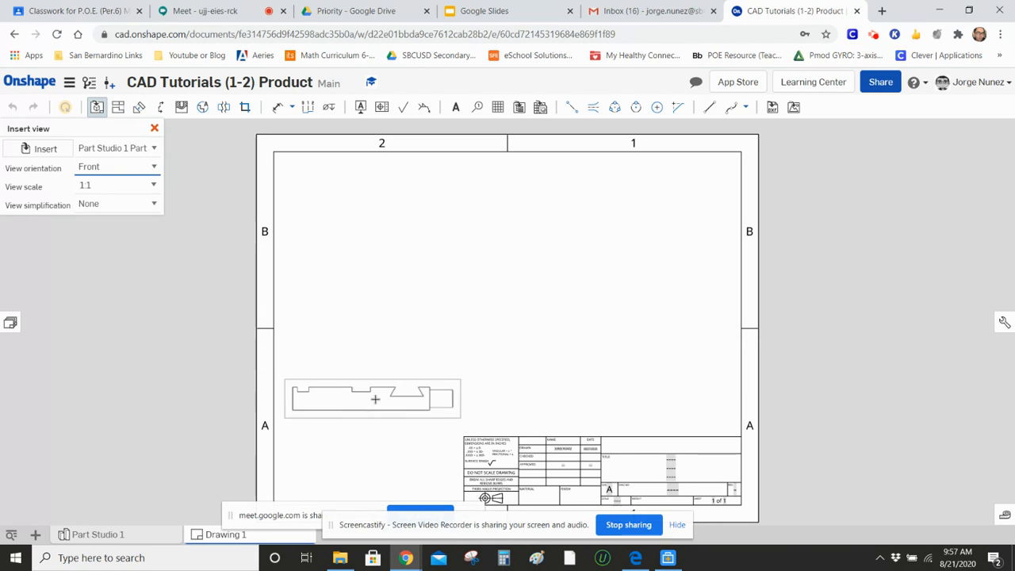
pyautogui.click(375, 398)
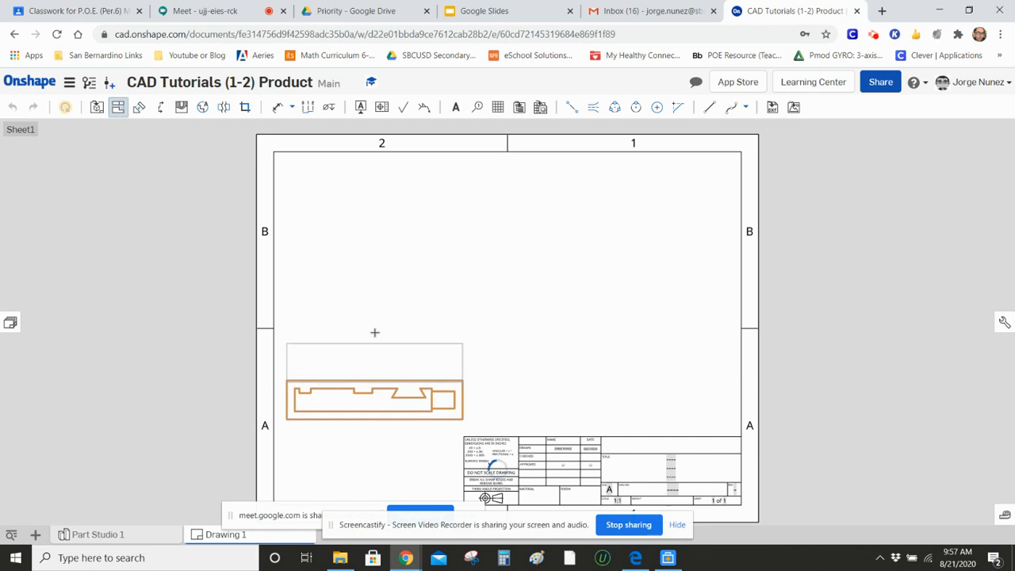
# Project top, right and isometric views from the front view, placing the isometric view in the sheet's upper-right area
pyautogui.click(381, 225)
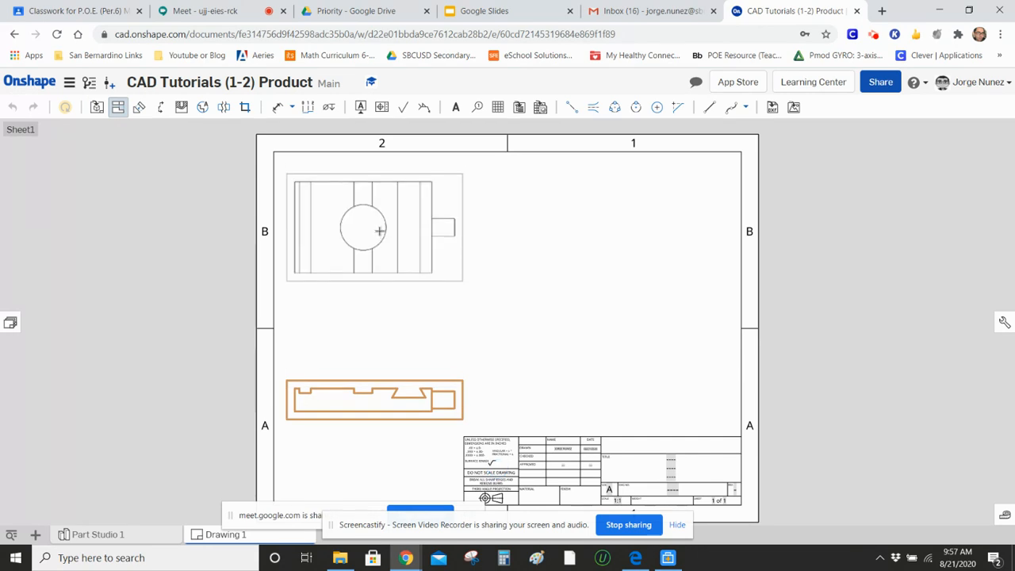
pyautogui.click(379, 232)
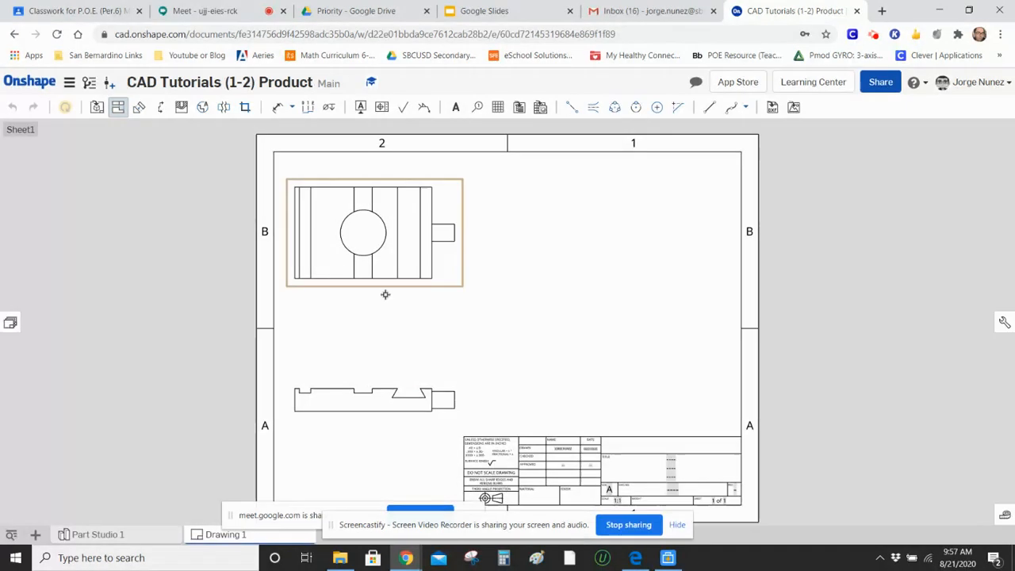
pyautogui.click(378, 399)
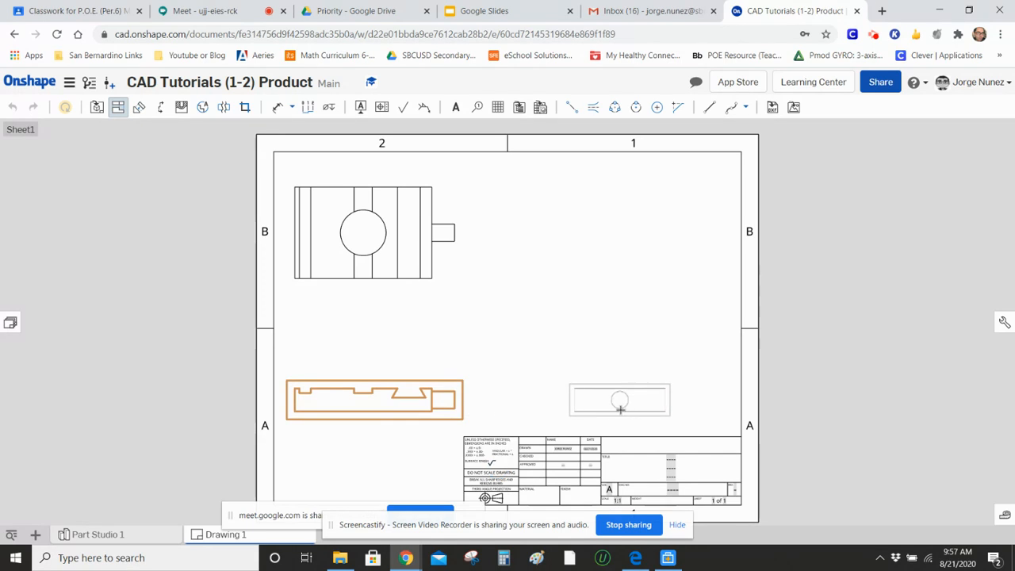
pyautogui.click(626, 411)
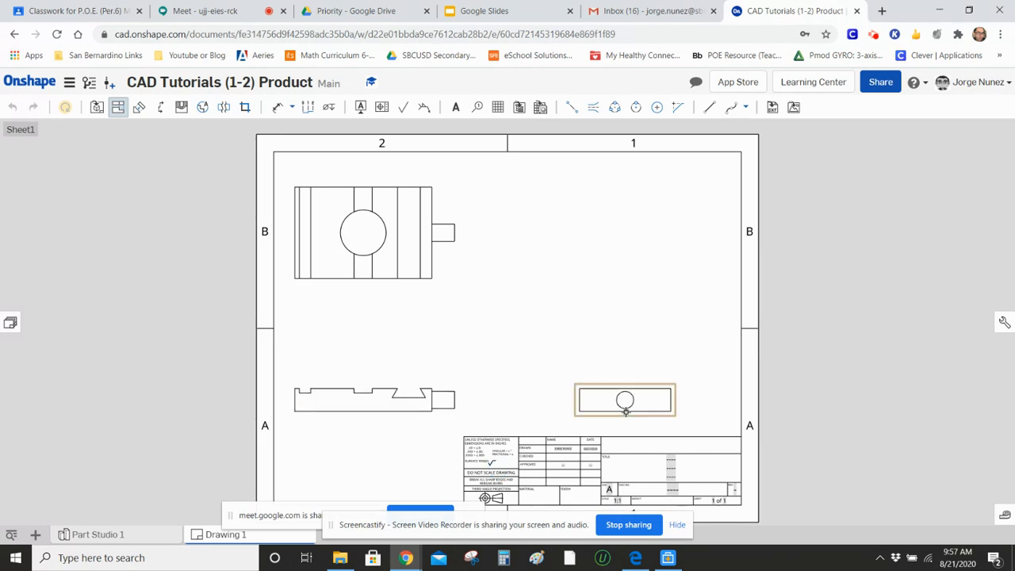
pyautogui.click(386, 396)
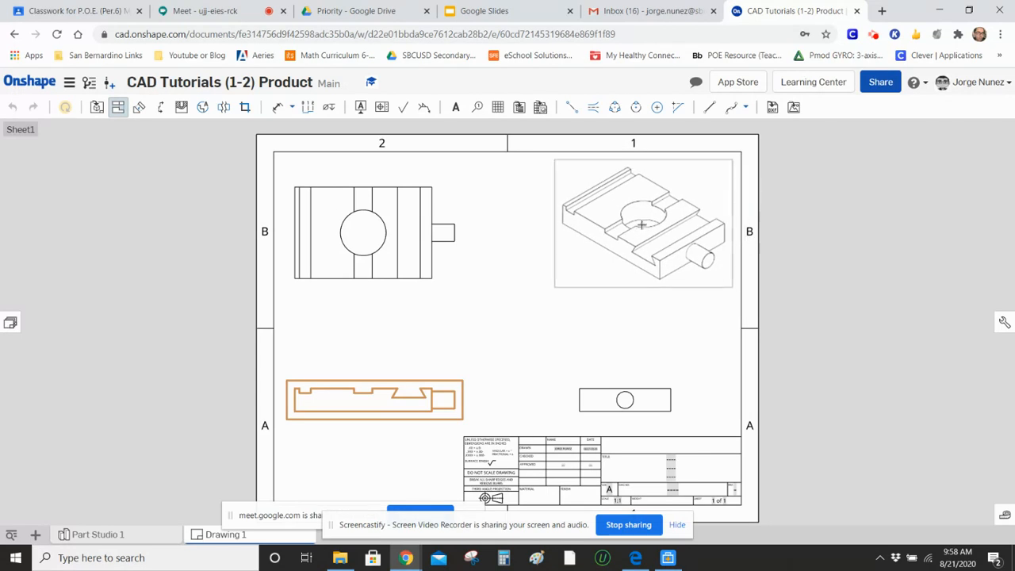
pyautogui.click(640, 221)
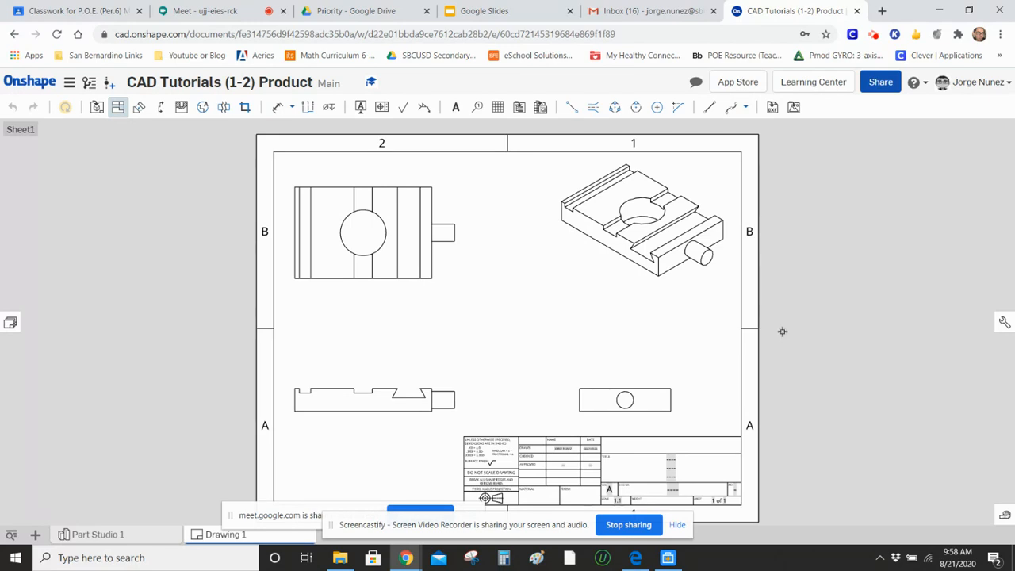
# Dimension the front view's overall length including the peg and the block's length without it, stacking both dimensions above the view
pyautogui.click(278, 109)
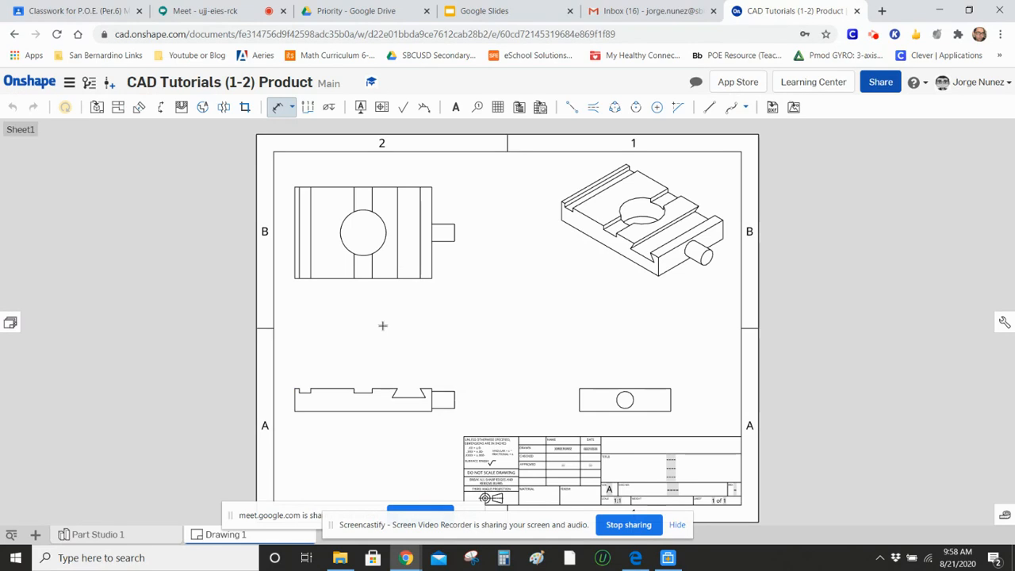
pyautogui.click(295, 398)
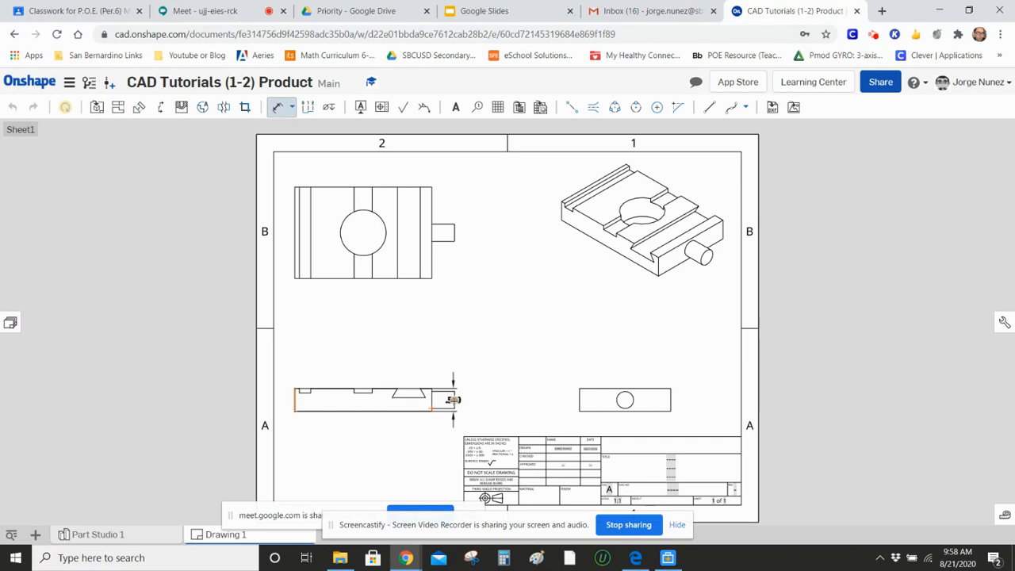
pyautogui.click(455, 392)
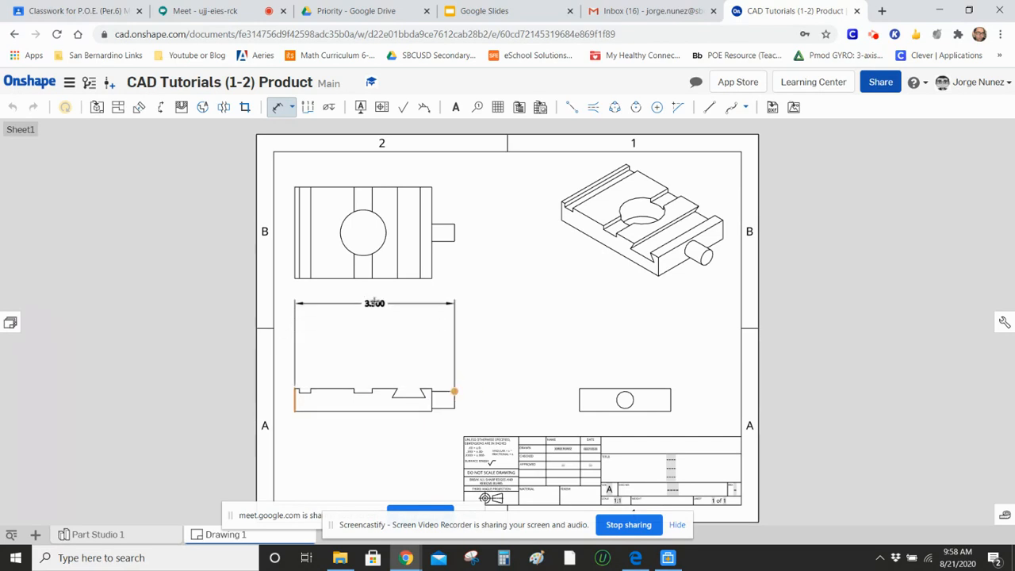
pyautogui.click(371, 299)
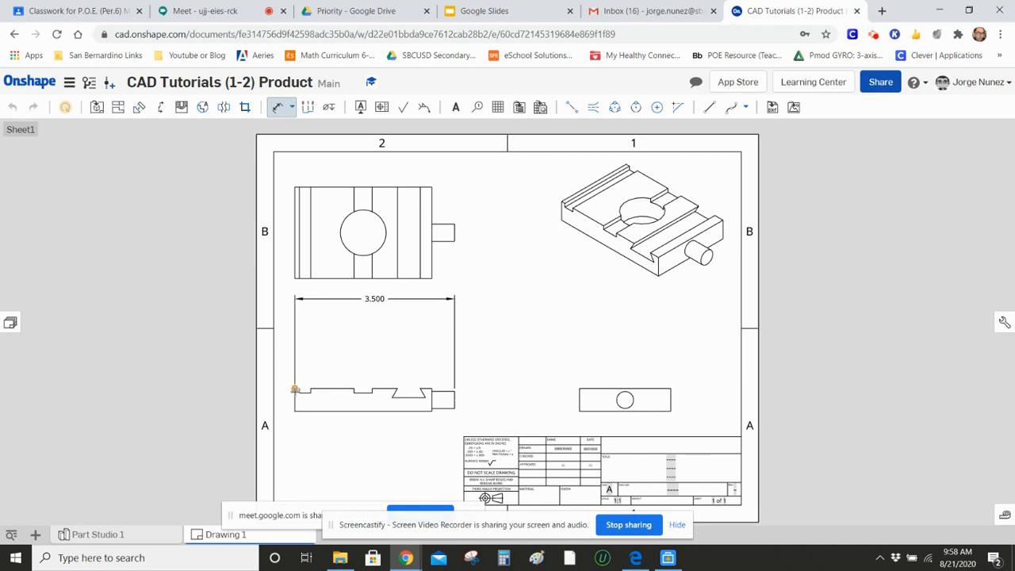
pyautogui.click(294, 388)
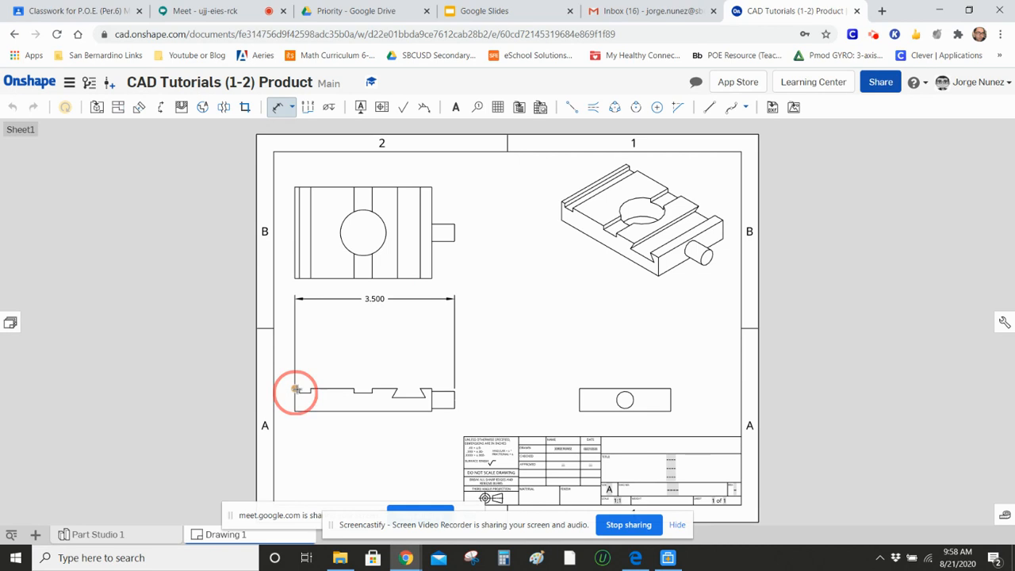
pyautogui.click(432, 389)
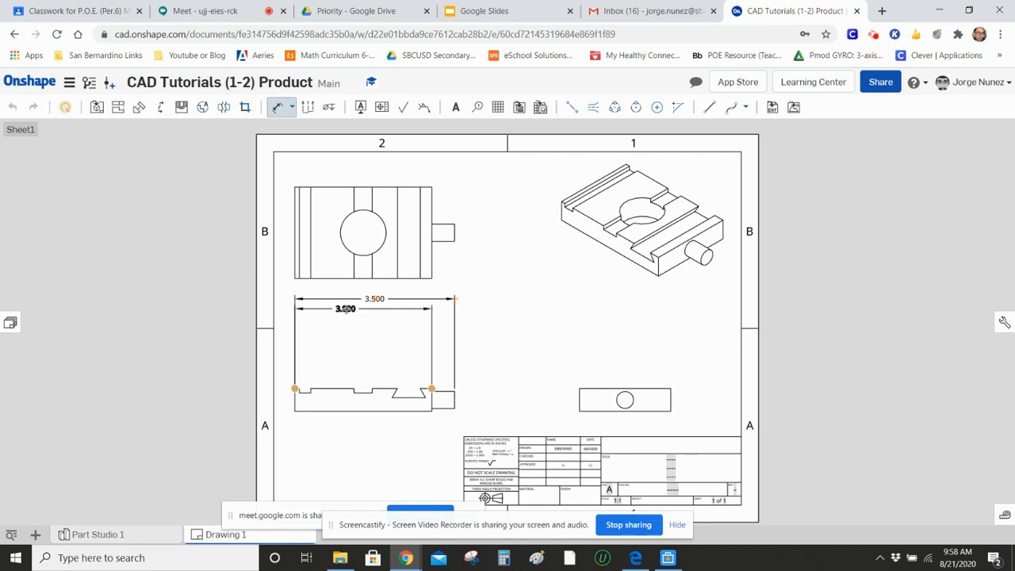
pyautogui.click(345, 309)
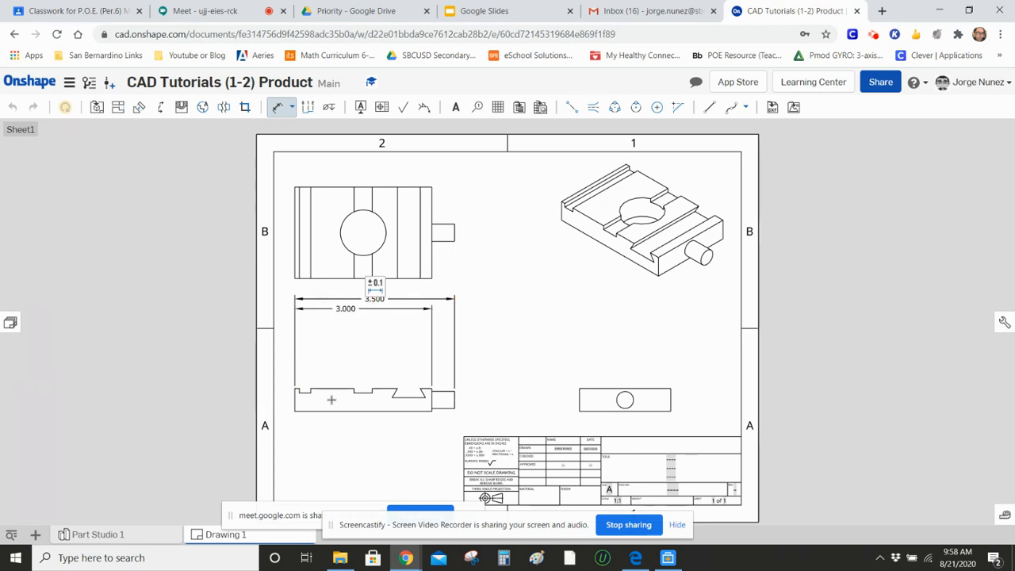
# Add two stacked horizontal dimensions from the front view's upper-left corner to the dovetail slot's lower-right corner, below the existing ones
pyautogui.click(298, 388)
pyautogui.click(294, 388)
pyautogui.click(425, 397)
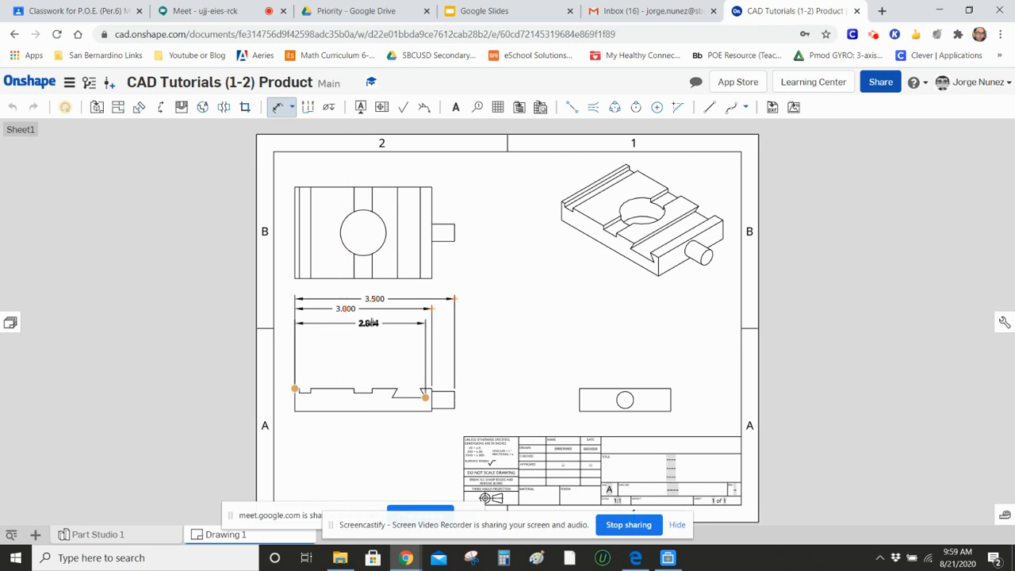
pyautogui.click(373, 317)
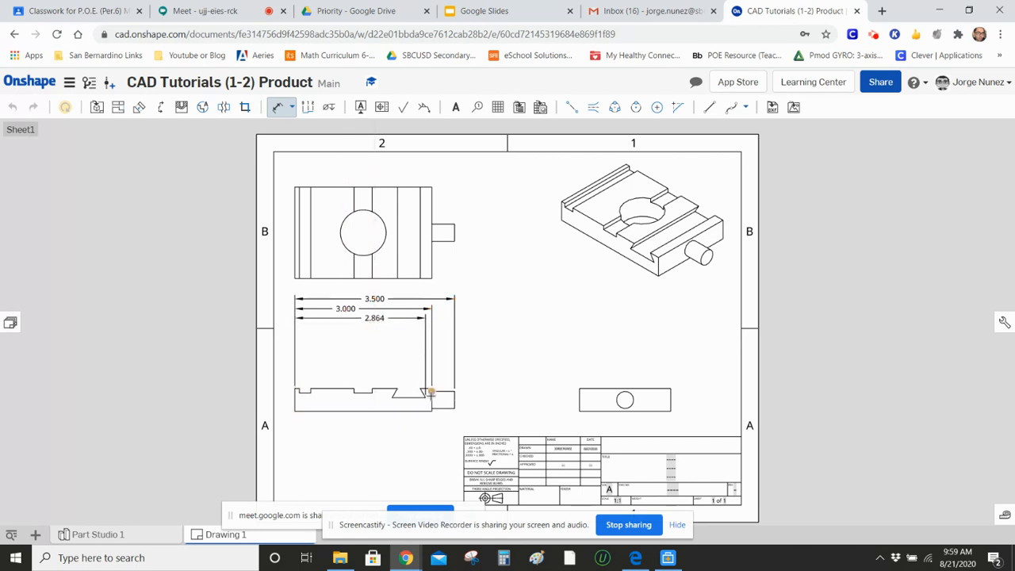
pyautogui.click(294, 388)
pyautogui.click(425, 396)
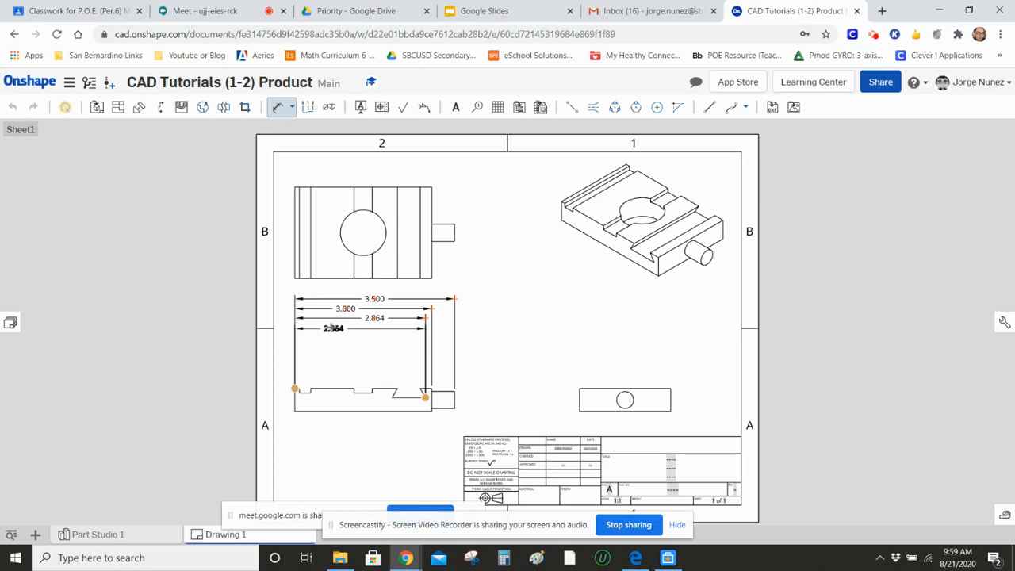
pyautogui.click(332, 325)
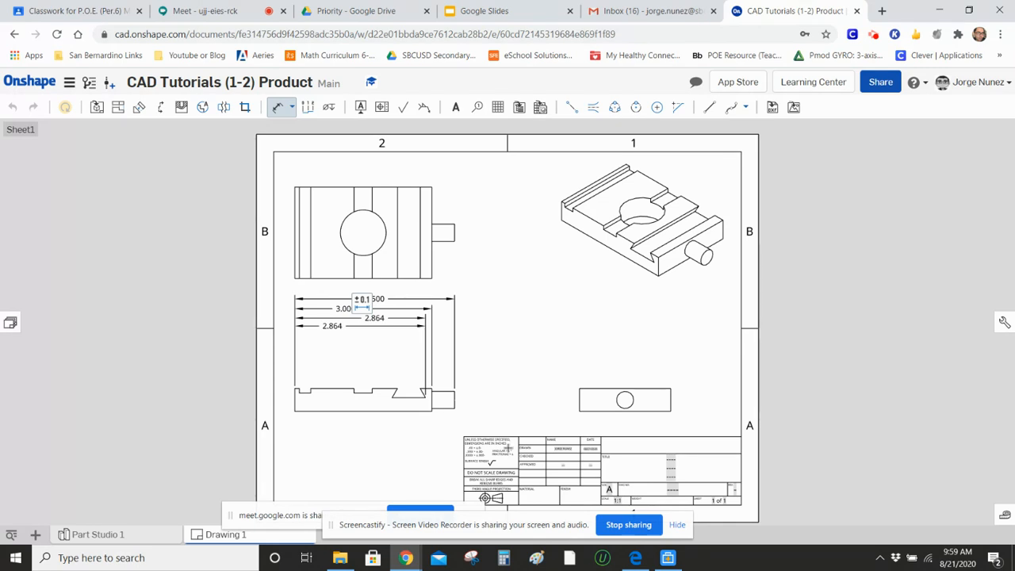
# Dimension the peg's diameter in the right view and the large hole's radius in the top view
pyautogui.click(620, 395)
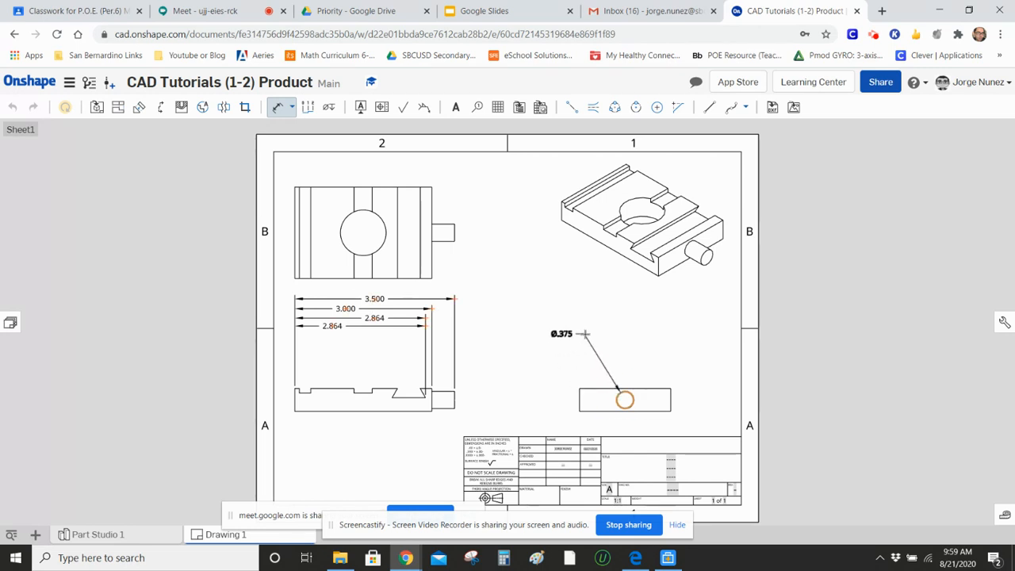
pyautogui.click(584, 333)
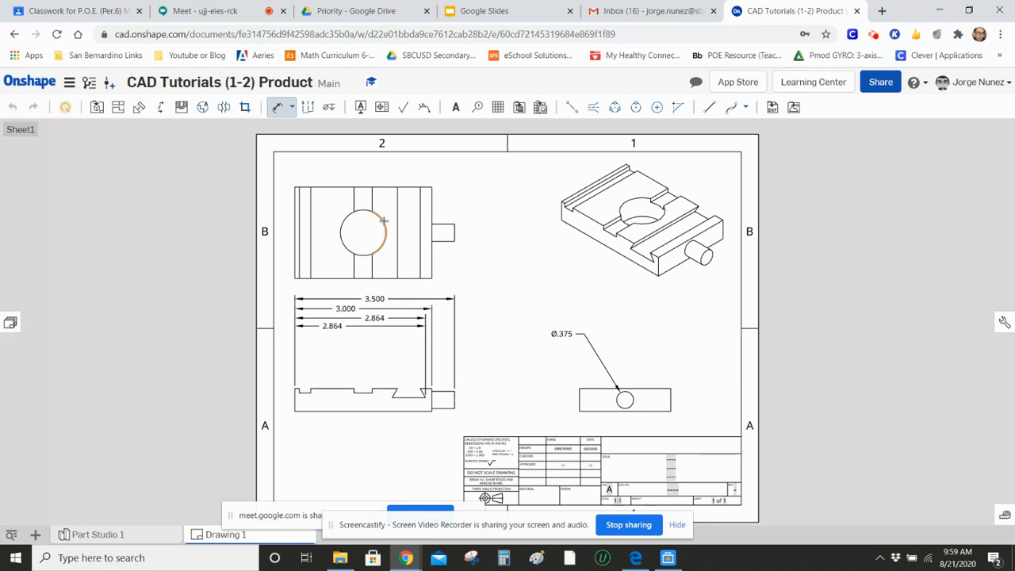
pyautogui.click(384, 219)
pyautogui.moveTo(427, 182); pyautogui.dragTo(464, 162)
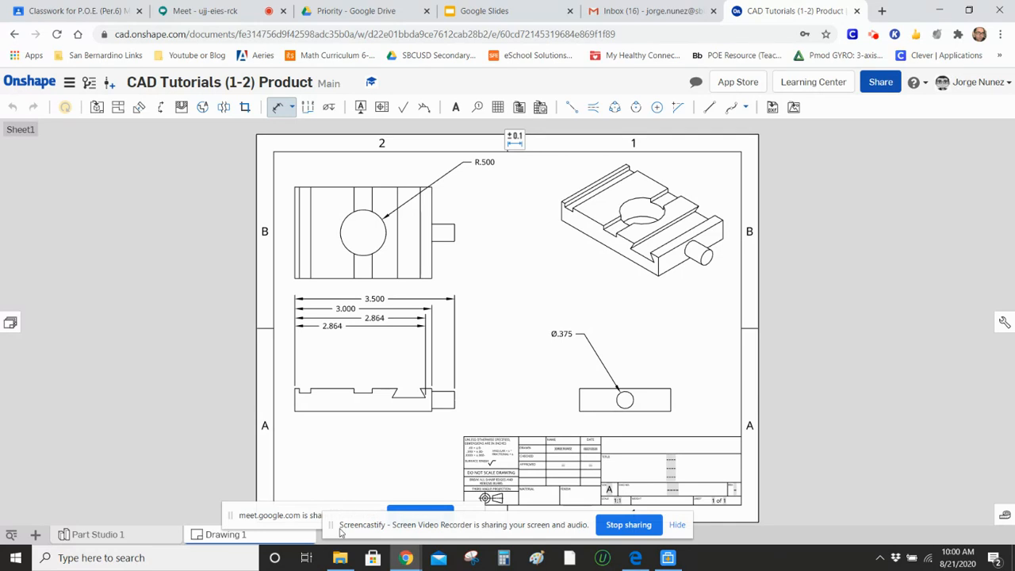
# Export Drawing 1 as a downloaded color PDF named Blue Piece
pyautogui.moveTo(399, 524); pyautogui.dragTo(586, 434)
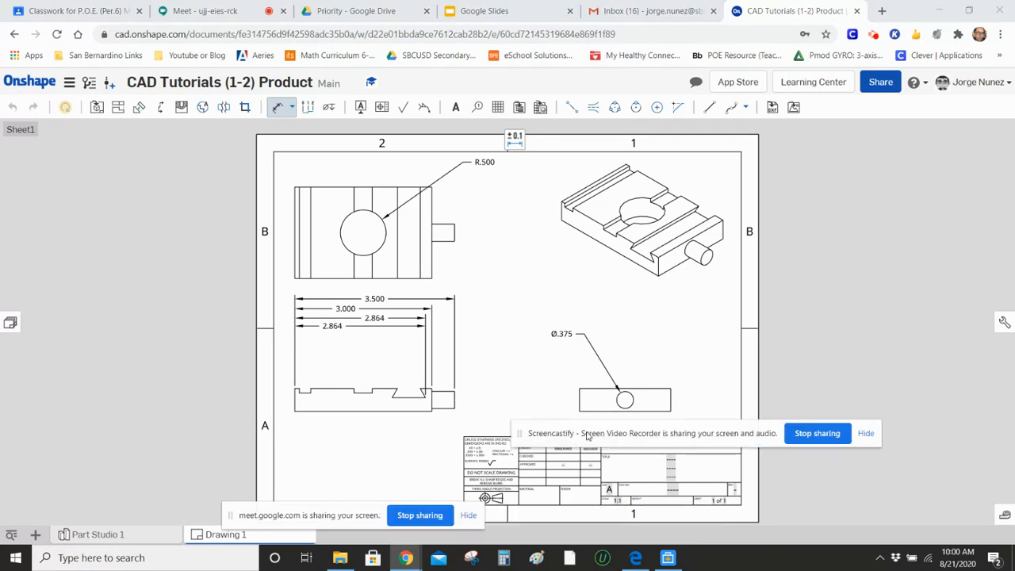
pyautogui.rightClick(200, 536)
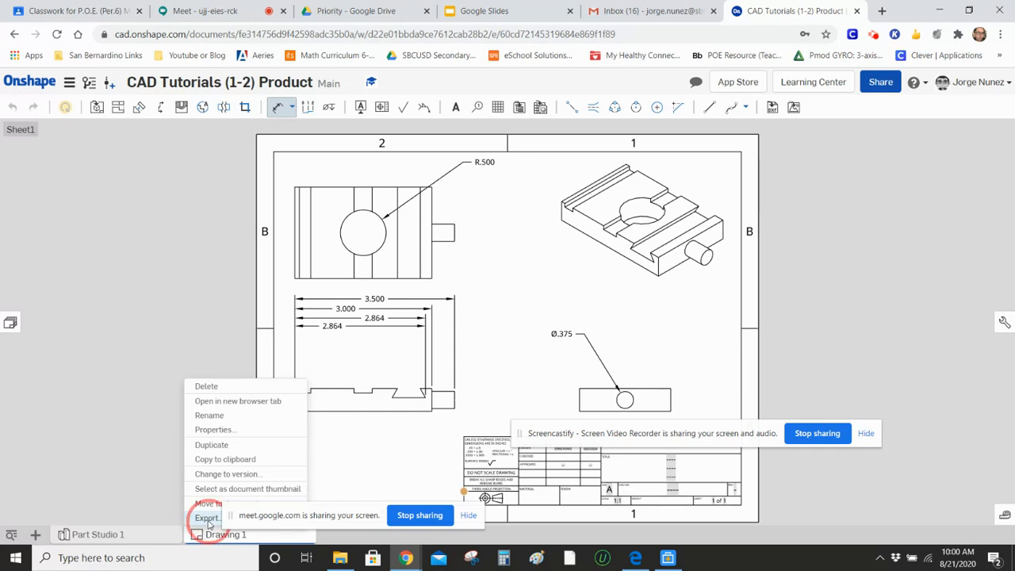
pyautogui.click(206, 518)
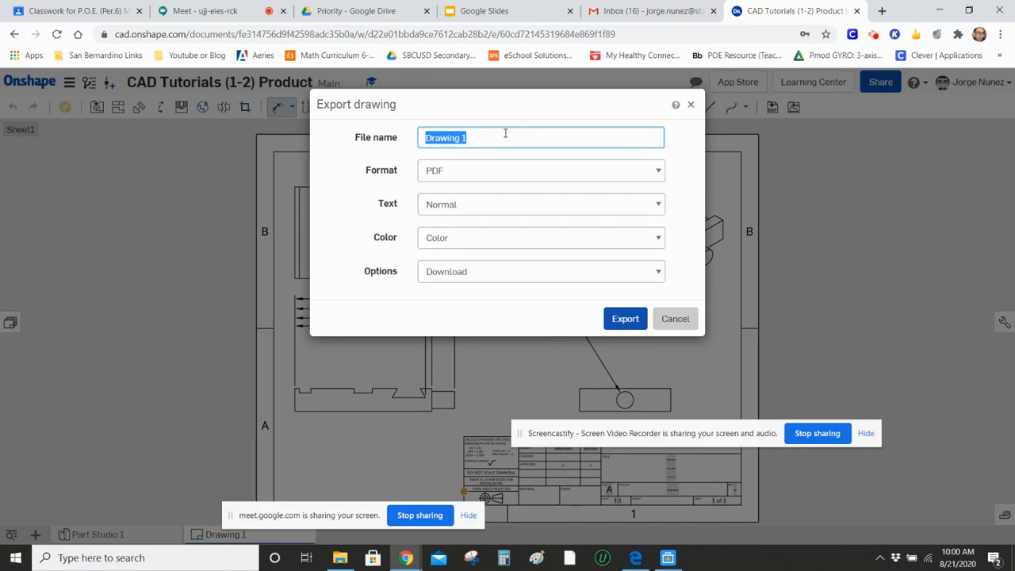
pyautogui.write('Blue Pie')
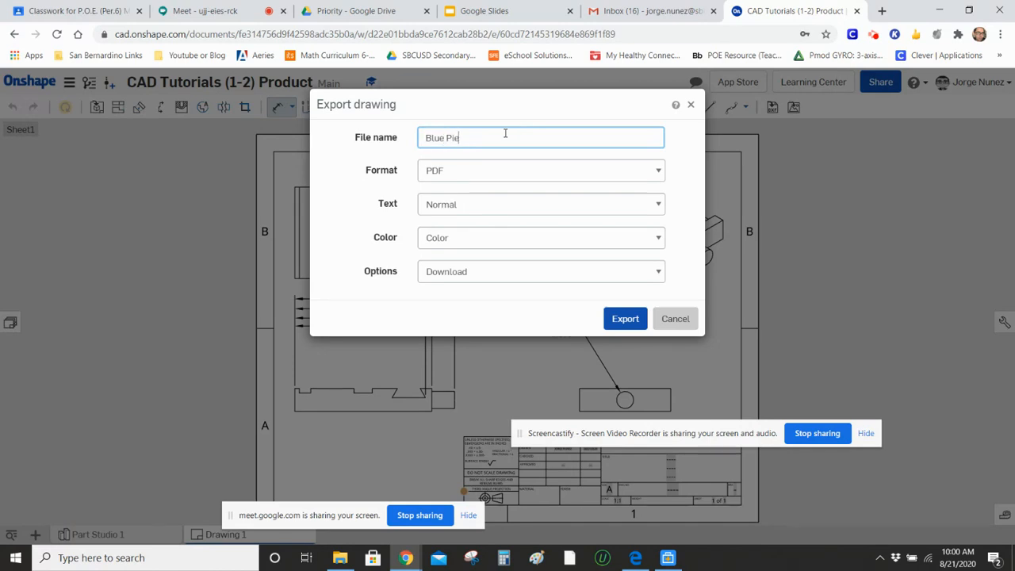
pyautogui.write('ce')
pyautogui.click(625, 318)
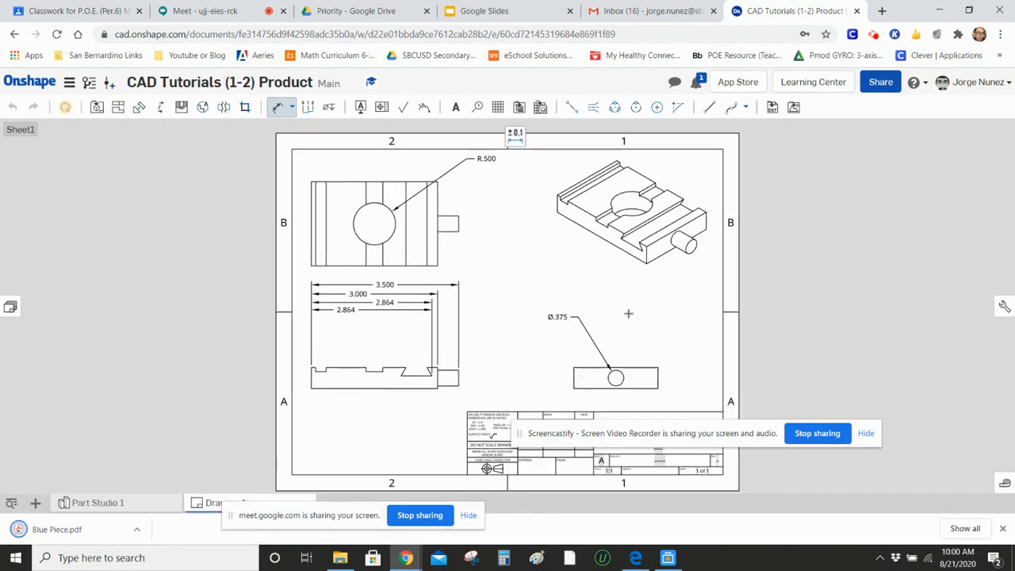
# Open the downloaded Blue Piece.pdf and look over the exported sheet's views, dimensions and title block
pyautogui.click(80, 531)
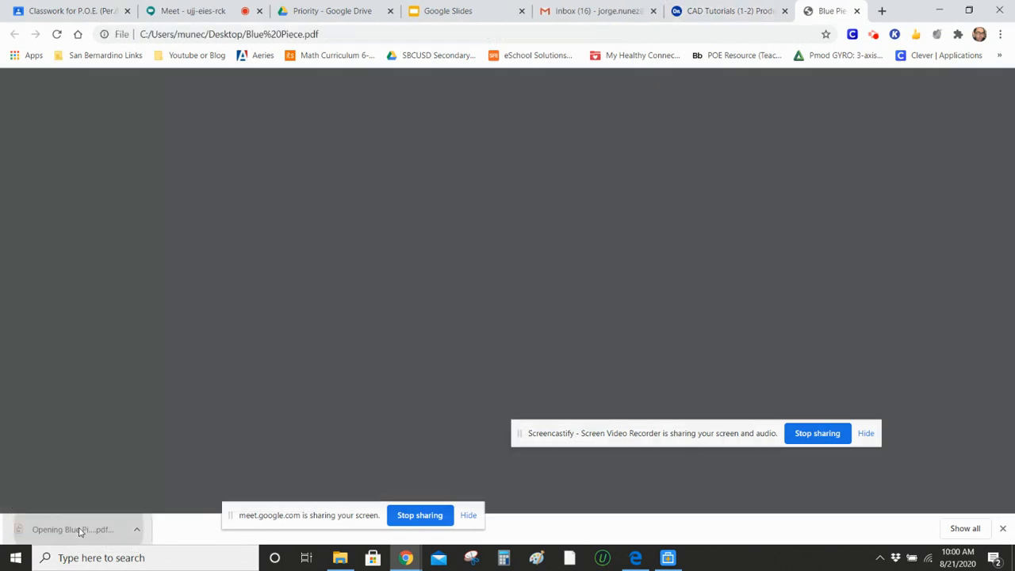
pyautogui.scroll(-2, 711, 268)
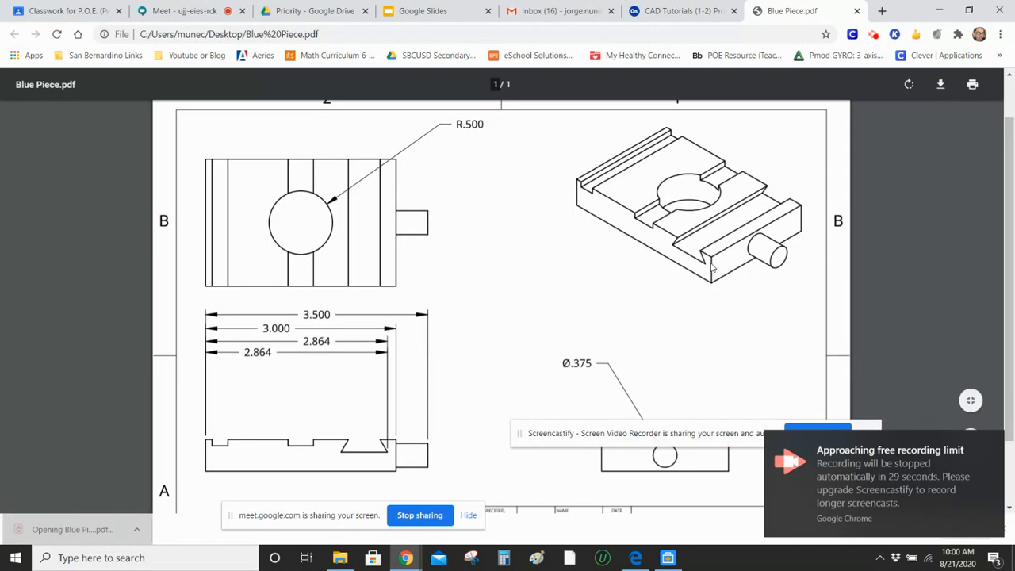
pyautogui.scroll(1, 712, 268)
pyautogui.scroll(1, 712, 268)
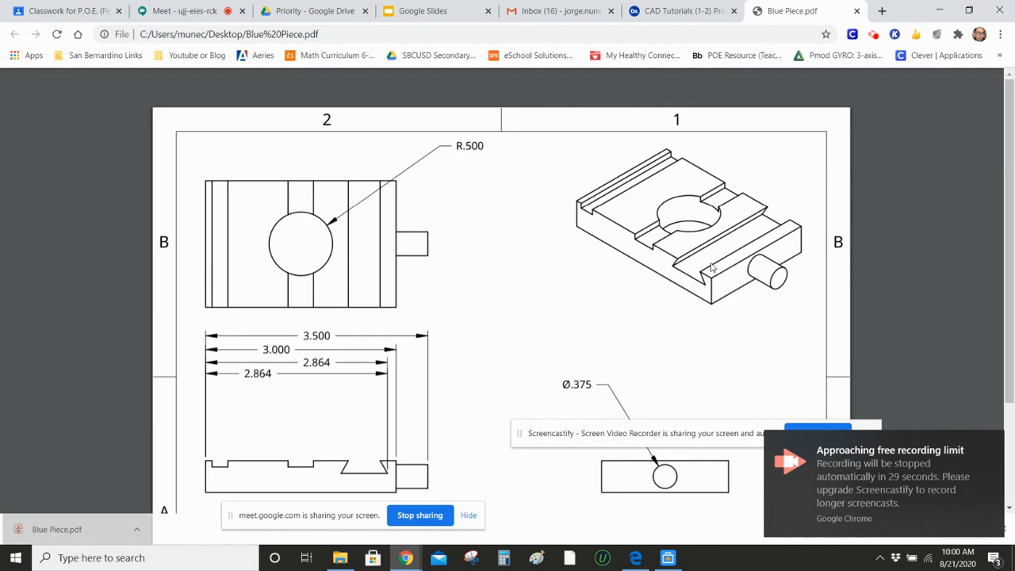
pyautogui.scroll(-2, 712, 268)
pyautogui.scroll(1, 711, 268)
pyautogui.scroll(1, 711, 268)
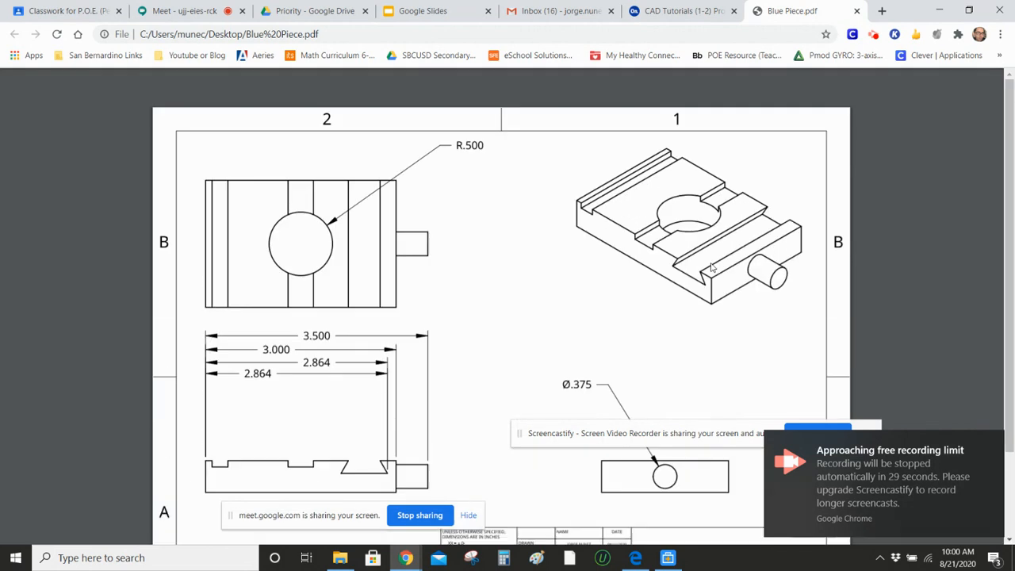
pyautogui.scroll(-2, 711, 268)
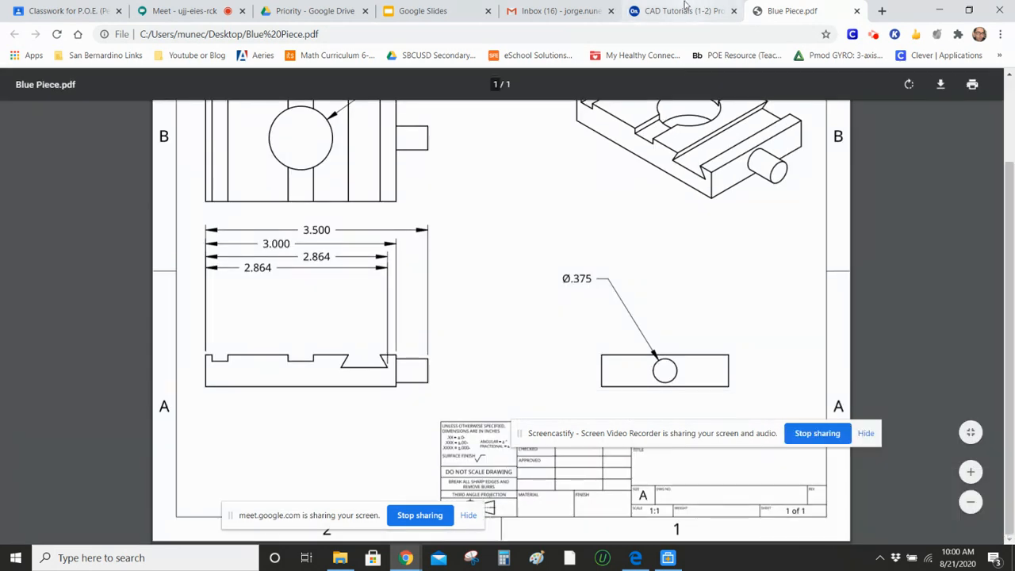
# Compare the Onshape drawing with the exported Blue Piece PDF, checking the PDF's views and title block
pyautogui.click(686, 8)
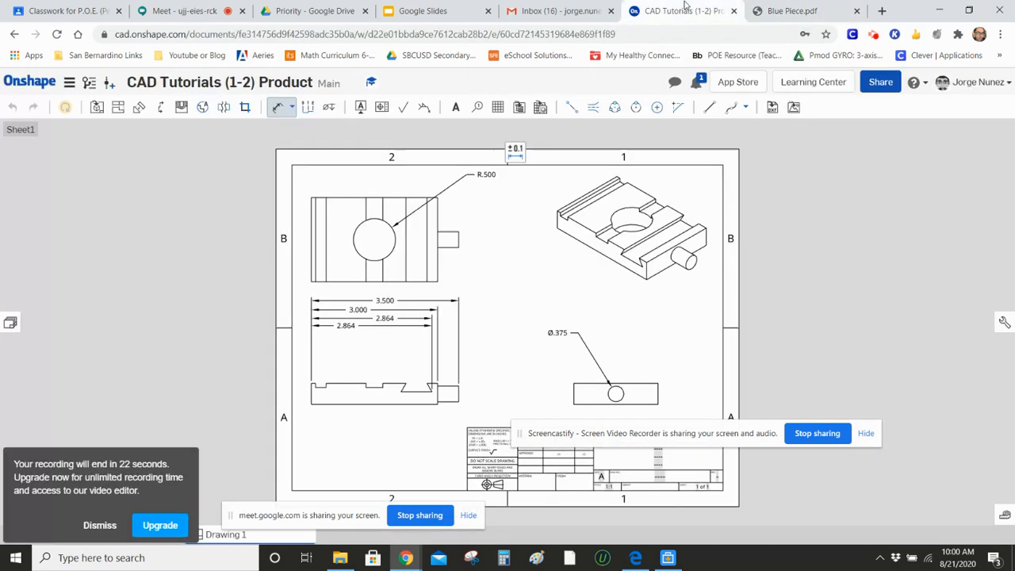
pyautogui.click(798, 8)
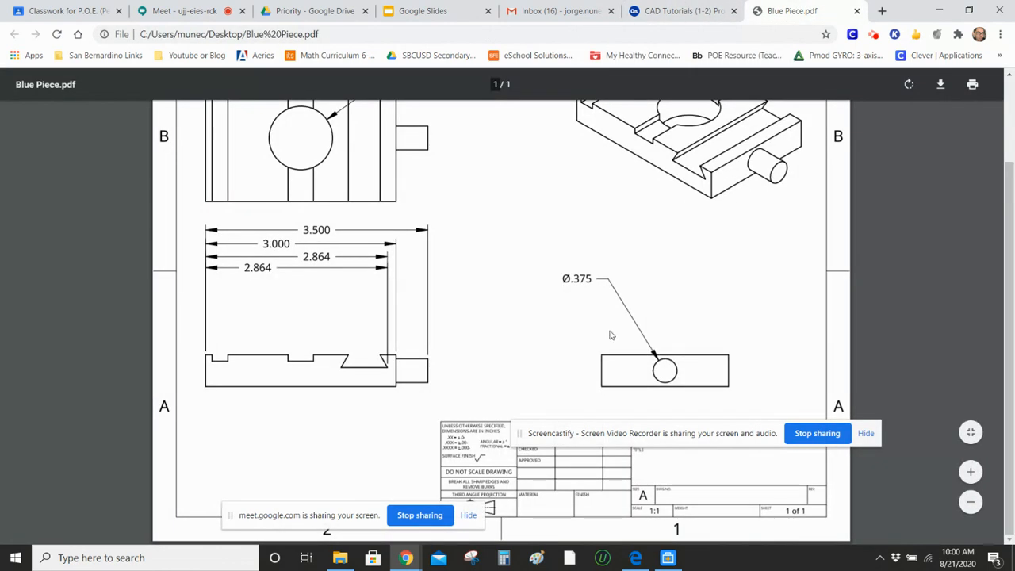
pyautogui.scroll(2, 785, 299)
pyautogui.scroll(-2, 785, 299)
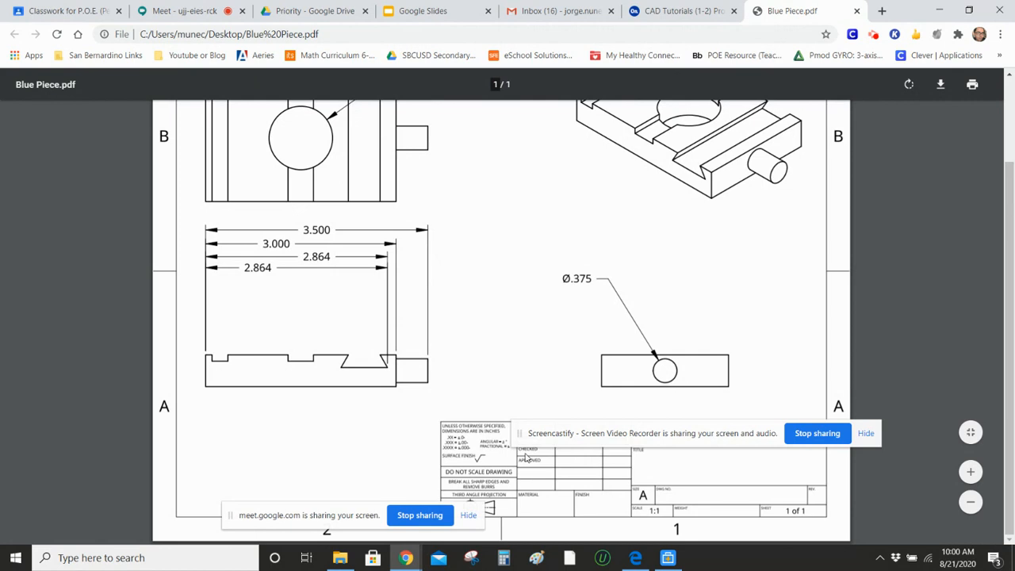